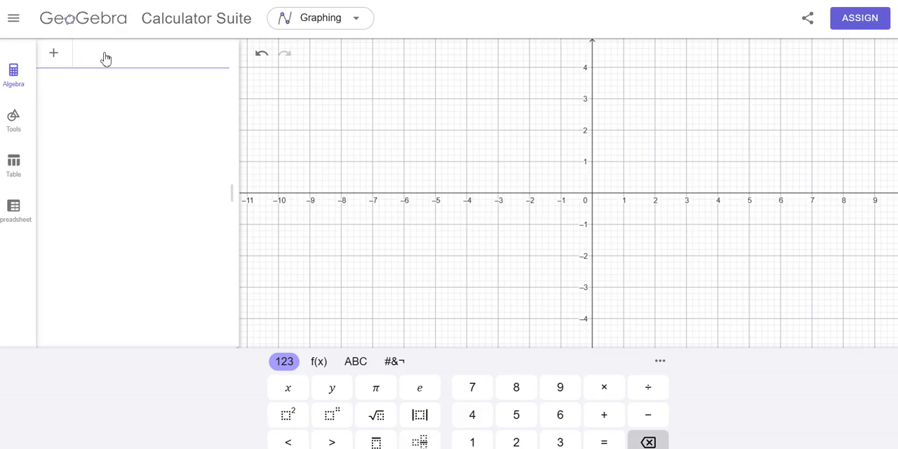
# - Enter A as the nested list {{1. -7}, {2, 5}} in the first algebra row
pyautogui.write('A')
pyautogui.write('=')
pyautogui.write('{')
pyautogui.write('{')
pyautogui.write('1')
pyautogui.write(',-')
pyautogui.write('7')
pyautogui.write('},')
pyautogui.write('{')
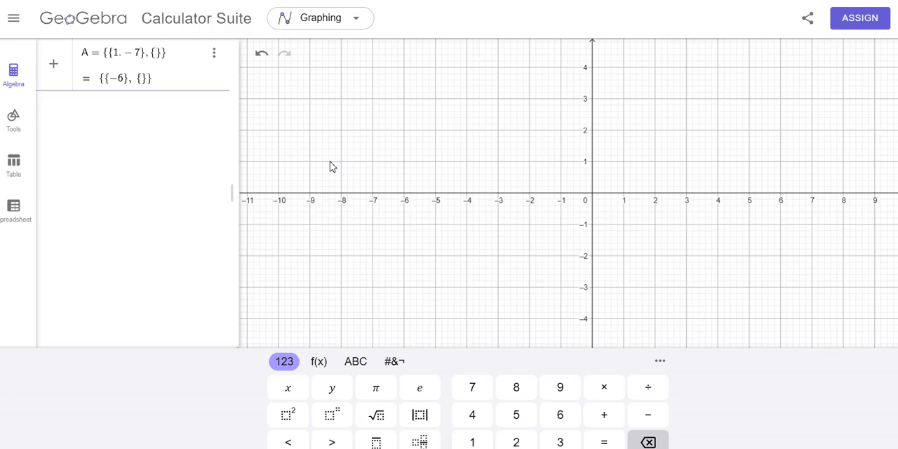
pyautogui.write('2,5')
pyautogui.press('Return')
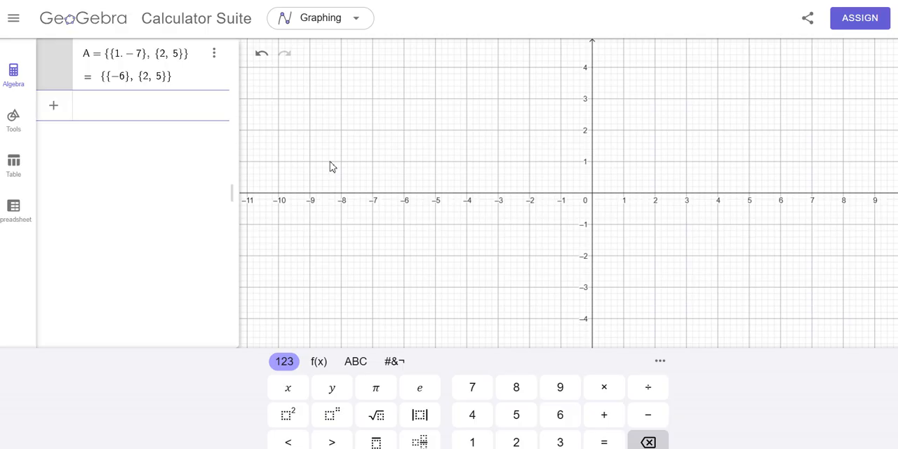
# - Replace the period in A's first row with a comma so the definition reads {{1, -7}, {2, 5}}
pyautogui.click(126, 60)
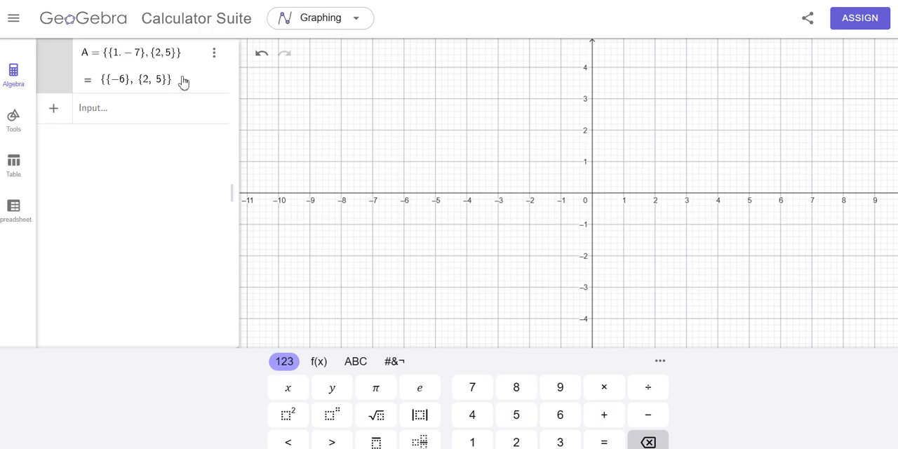
pyautogui.press('BackSpace')
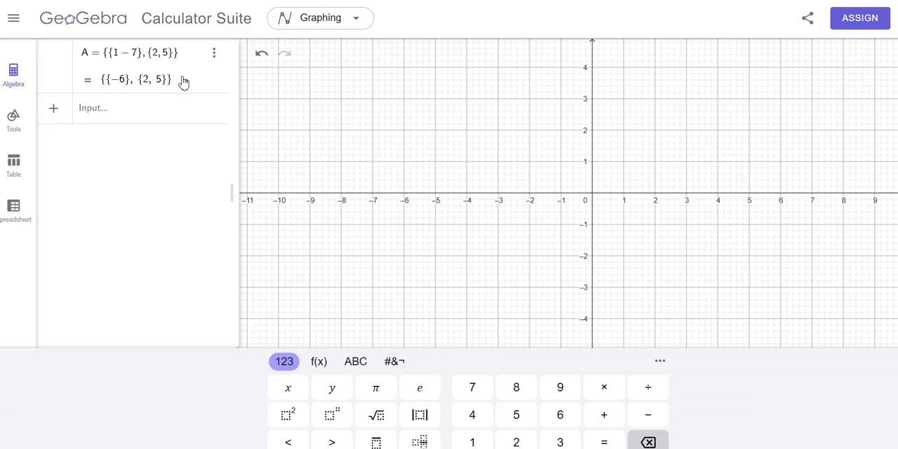
pyautogui.write(',')
pyautogui.click(183, 60)
pyautogui.press('Return')
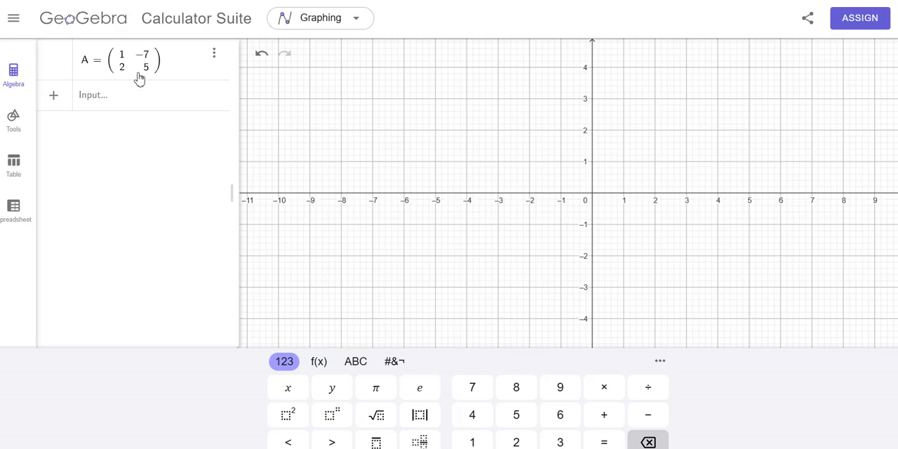
# - Define the 2×2 matrix B = {{2, 4}, {-8, 7}} in the empty row below A
pyautogui.click(107, 103)
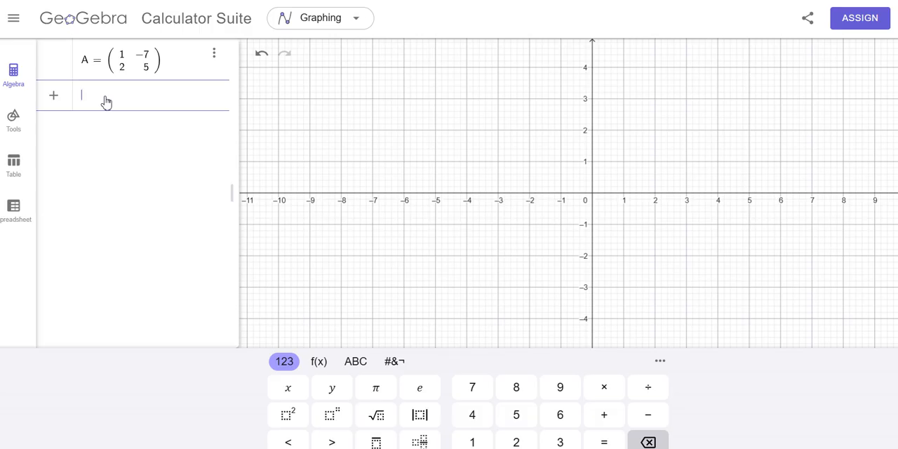
pyautogui.write('B = ')
pyautogui.write('{')
pyautogui.write('{')
pyautogui.write('2')
pyautogui.write(',4}')
pyautogui.write(', ')
pyautogui.write('{')
pyautogui.write('-')
pyautogui.write('8')
pyautogui.write(',7')
pyautogui.press('Return')
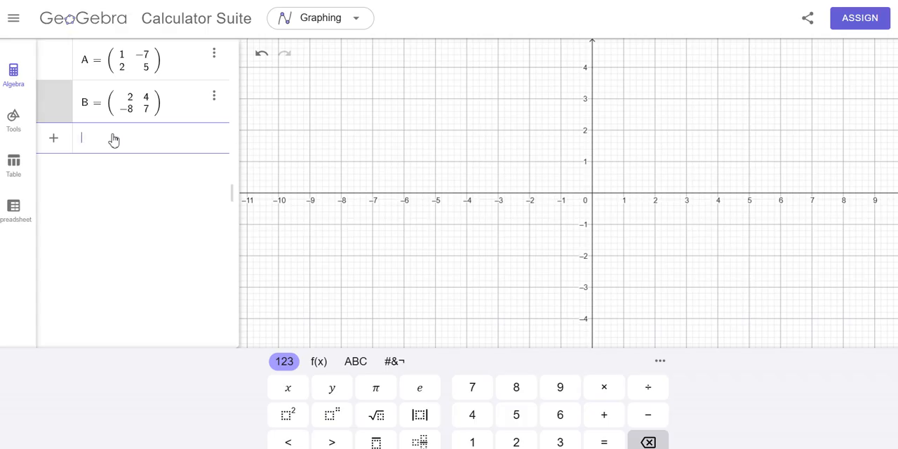
# - Calculate the matrix sum A + B in a new algebra row
pyautogui.write('A ')
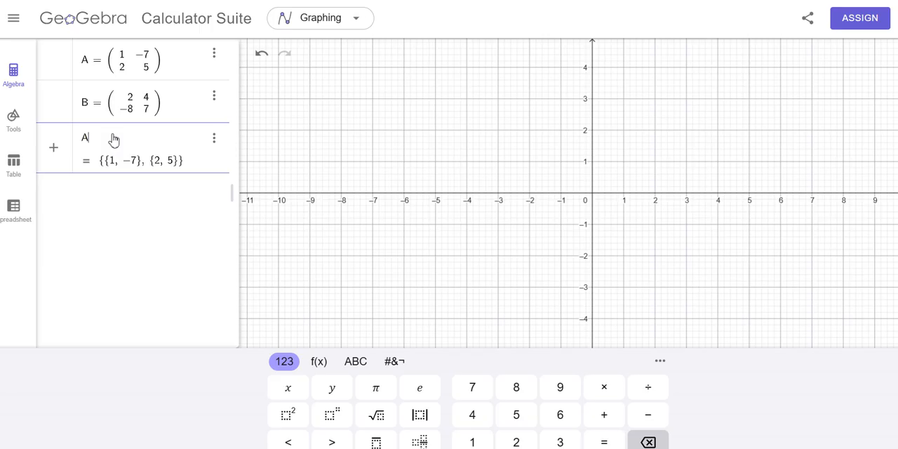
pyautogui.write('+ ')
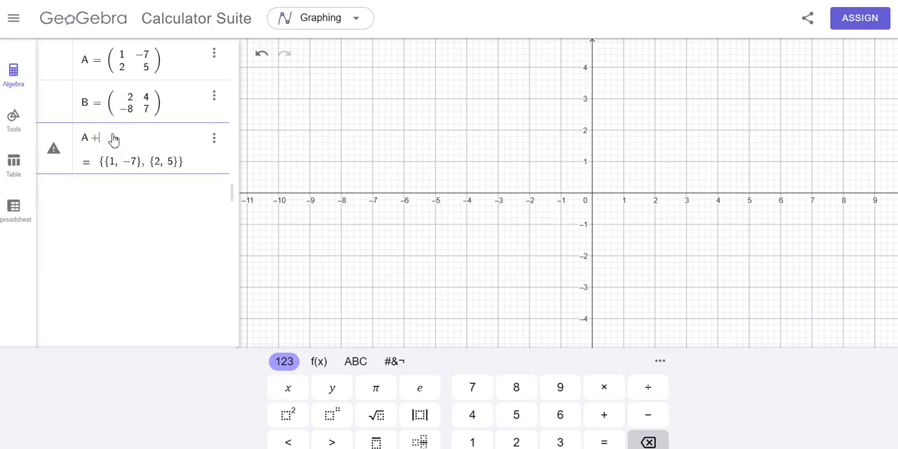
pyautogui.write('B')
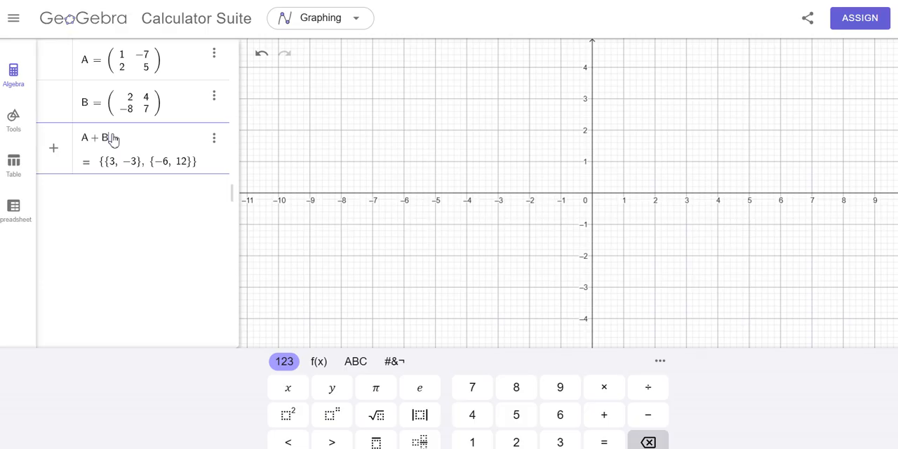
pyautogui.press('Return')
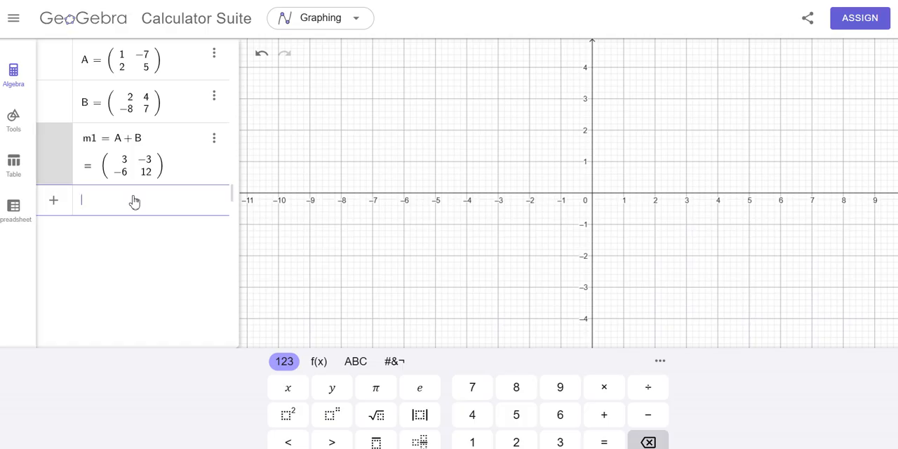
# - Calculate the matrix difference B - A in a new algebra row
pyautogui.write('B')
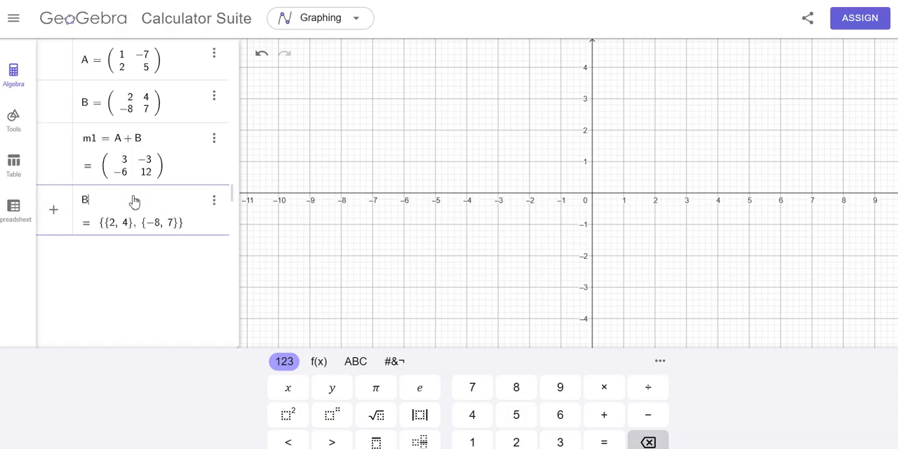
pyautogui.write('-')
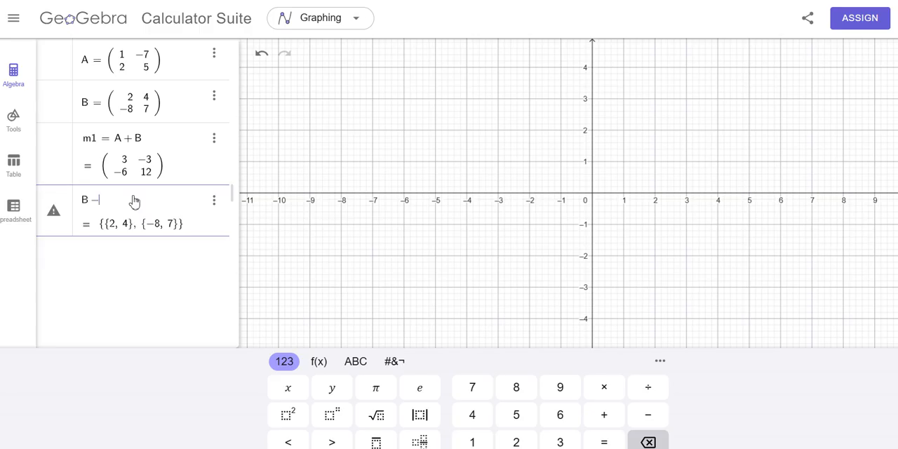
pyautogui.write('A')
pyautogui.press('Return')
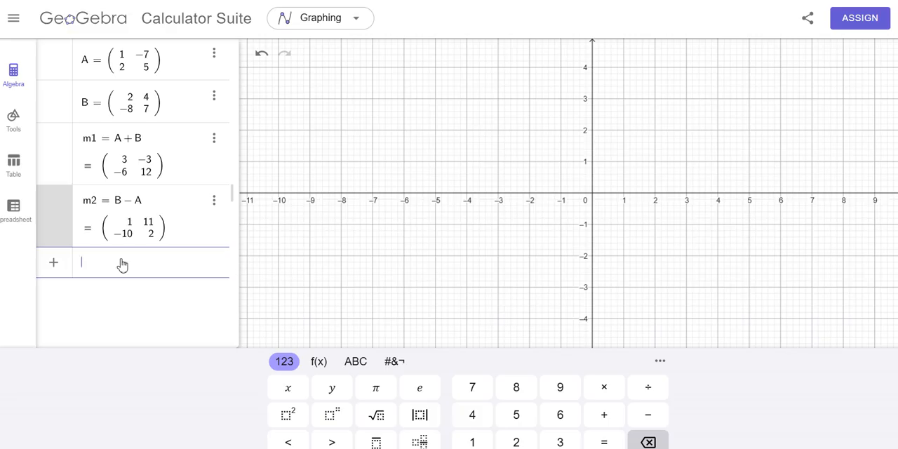
# - Start defining matrix C in a new algebra row with the first matrix row {1, -1, -6}
pyautogui.write('C')
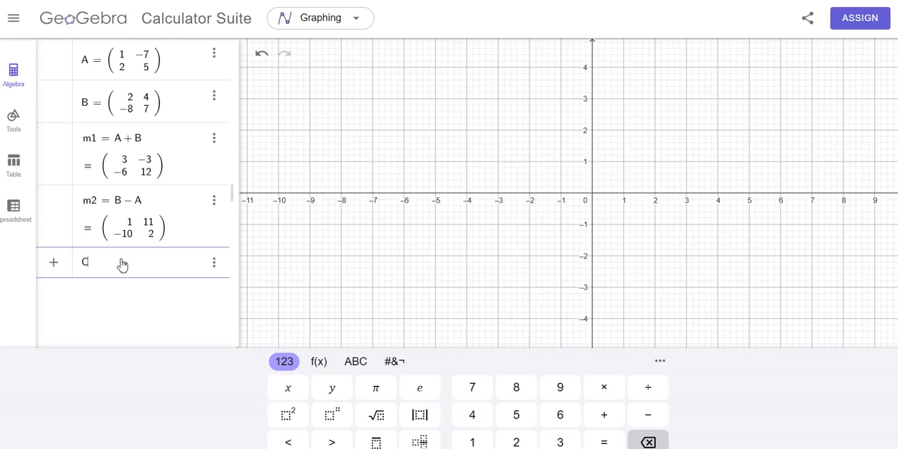
pyautogui.write('={{1, -1, -6,{6,8,')
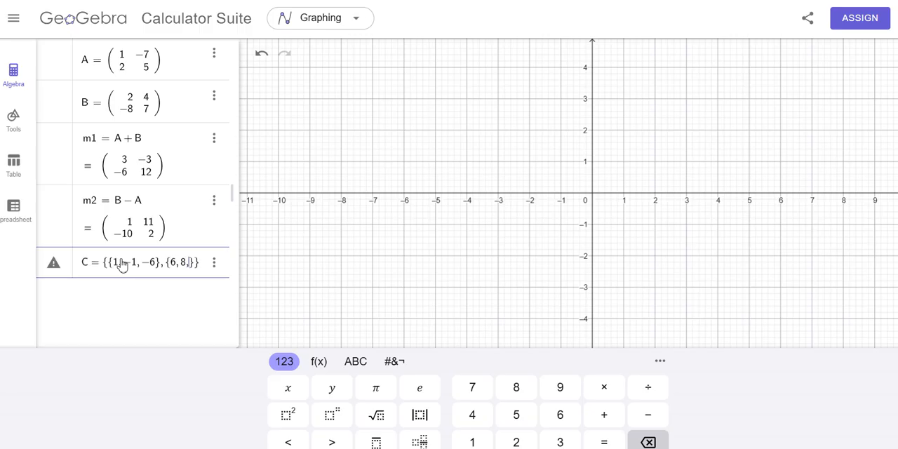
pyautogui.write('-7')
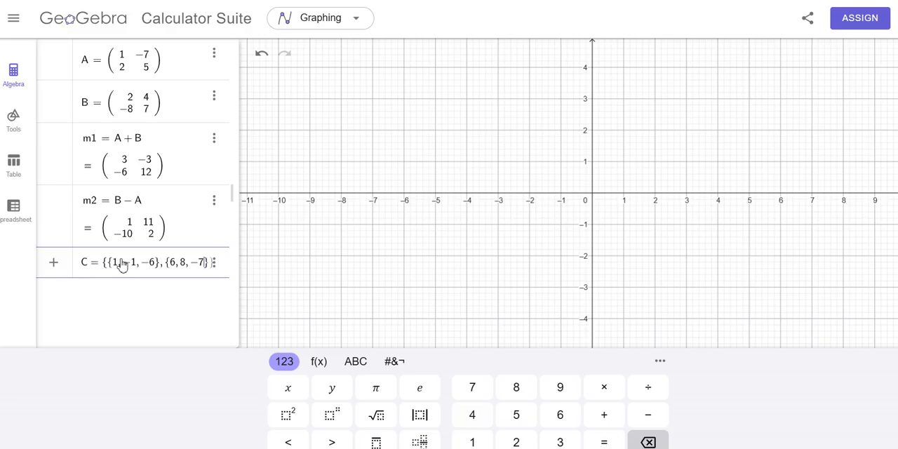
# - Add {6, 8, -7} as the second row of matrix C
pyautogui.press('Right')
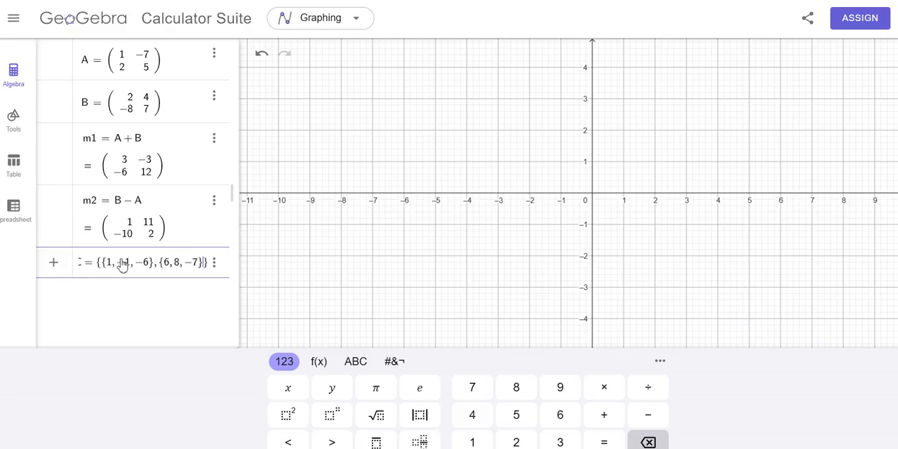
# - Complete matrix C with the third row {2, 3, 1} and widen the algebra area to fit the full expression
pyautogui.write(', {')
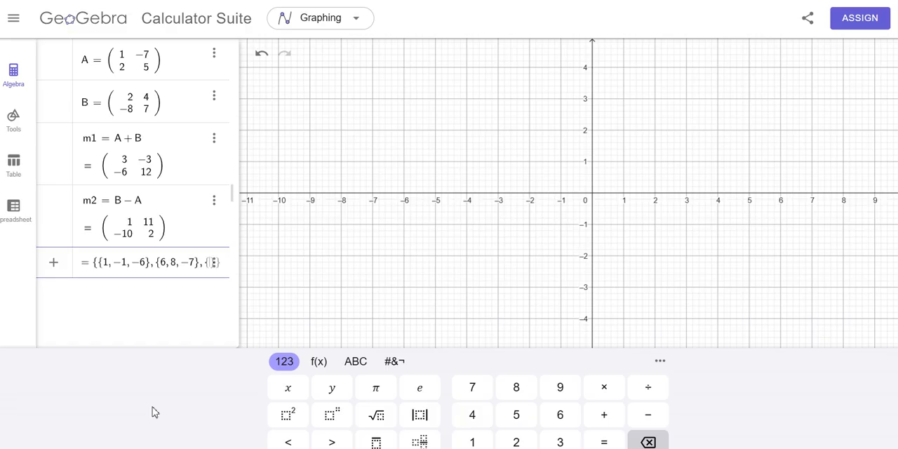
pyautogui.write('2')
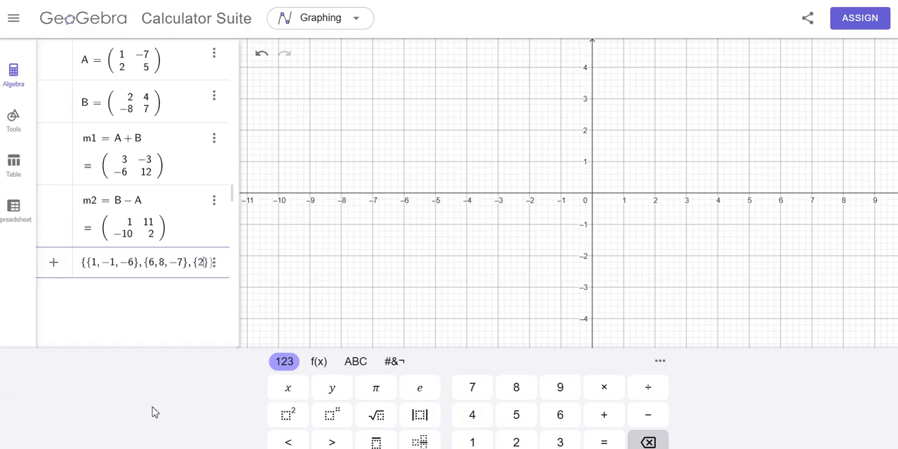
pyautogui.write(',3')
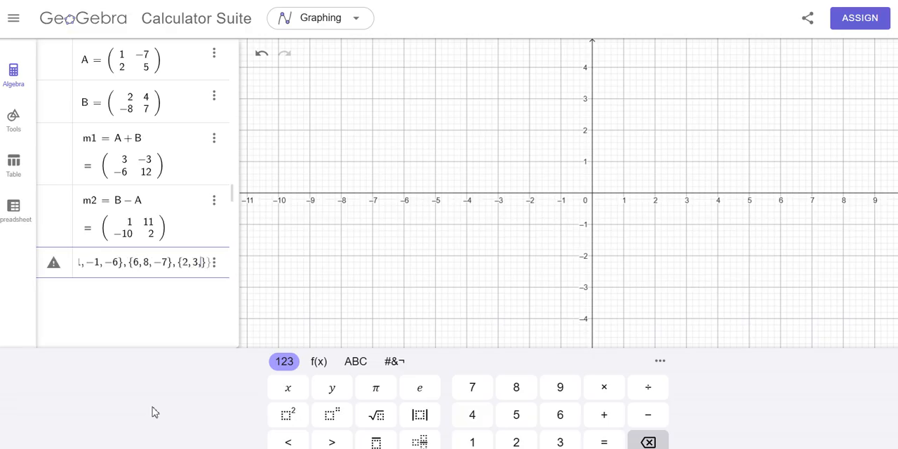
pyautogui.write(',1')
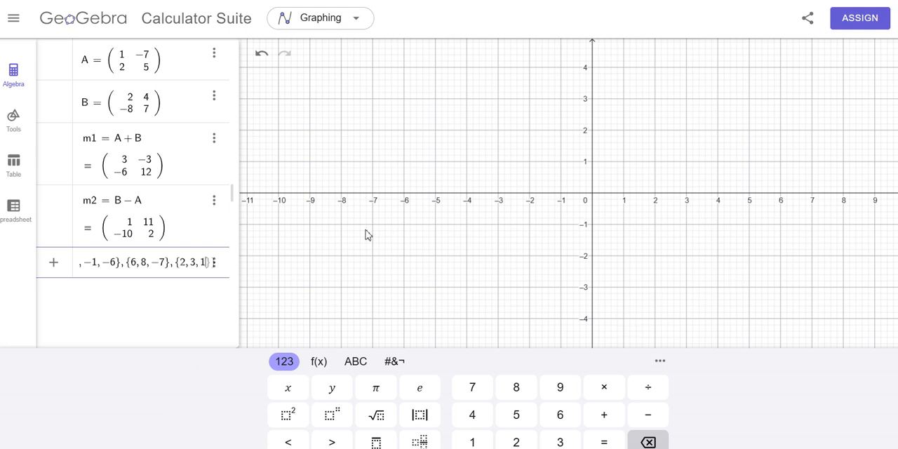
pyautogui.moveTo(239, 166); pyautogui.dragTo(492, 160)
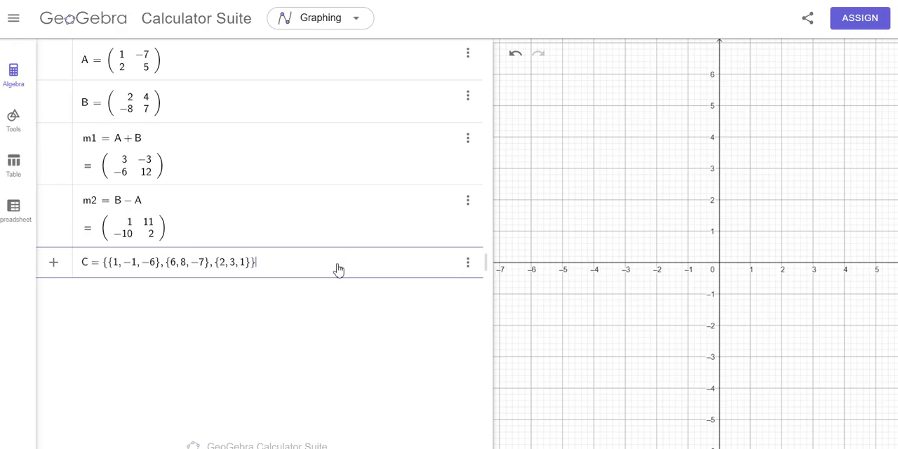
pyautogui.press('Return')
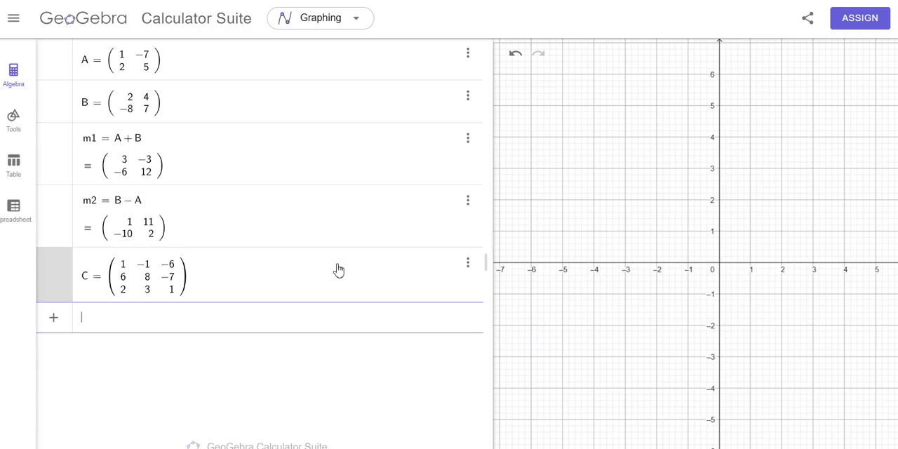
# - Start defining matrix D below C with the first matrix row {1, 3, -7}
pyautogui.write('D=')
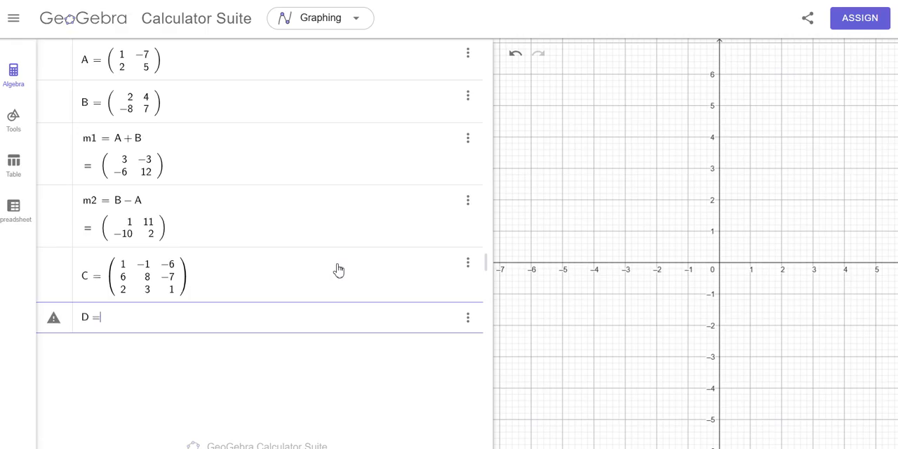
pyautogui.write('{')
pyautogui.write('{1')
pyautogui.write(', ')
pyautogui.write('3,')
pyautogui.write('-7')
pyautogui.write('}')
pyautogui.write(',')
pyautogui.write('{')
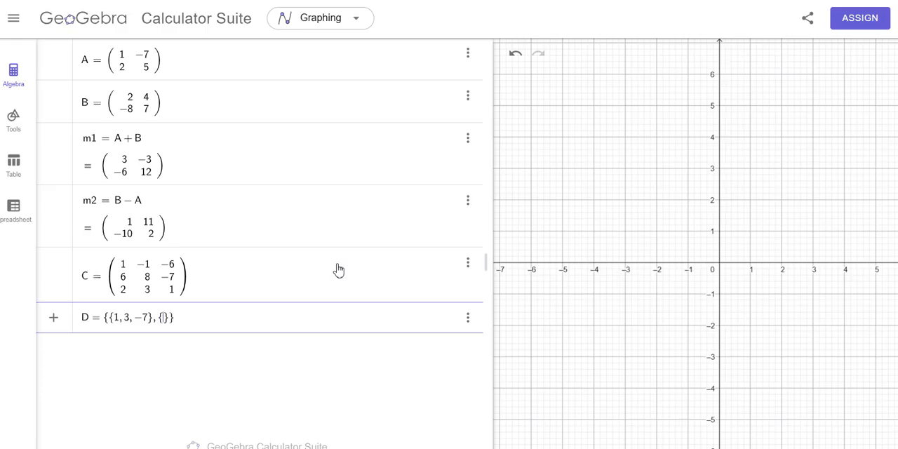
pyautogui.write('8,3')
# - Add {8, -3, -2} as the second row of matrix D
pyautogui.press('BackSpace')
pyautogui.write('-3')
pyautogui.write(', ')
pyautogui.write('-2')
# - Complete matrix D with the third row {5, -6, 1}
pyautogui.write(',')
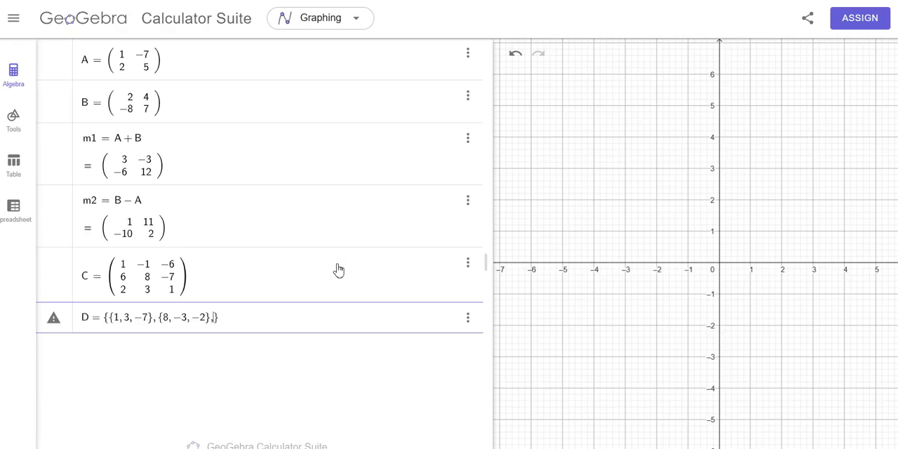
pyautogui.write('{')
pyautogui.write('5')
pyautogui.write(',-')
pyautogui.write('6,')
pyautogui.write('1')
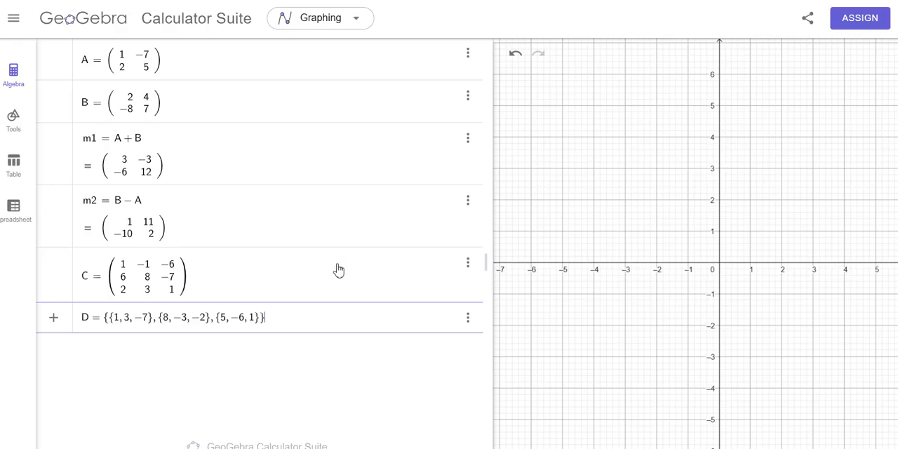
pyautogui.press('Return')
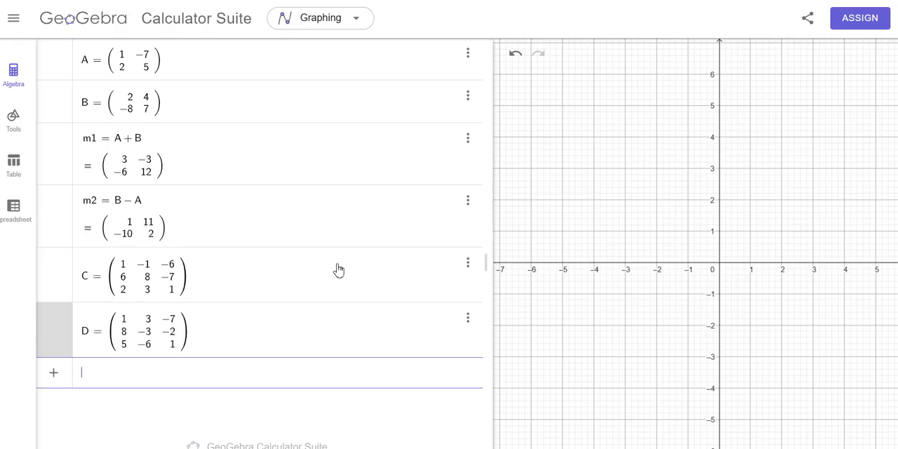
# - Calculate the matrix difference C - D in a new algebra row
pyautogui.write('C')
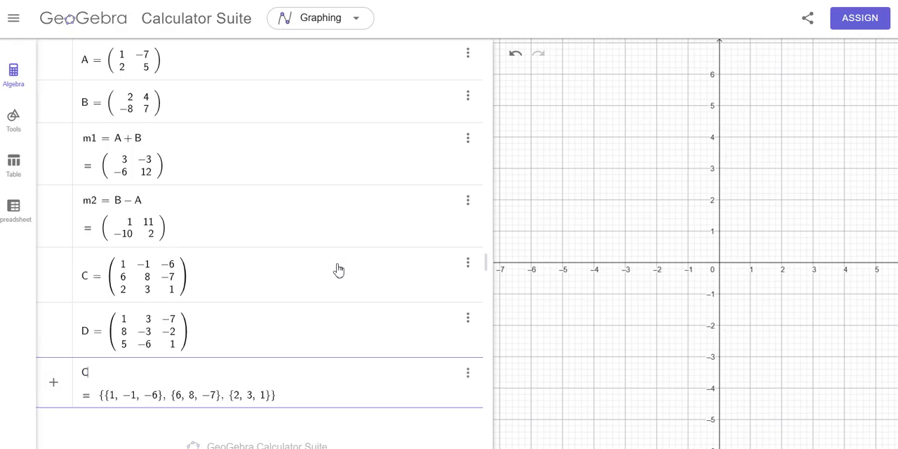
pyautogui.write('-D')
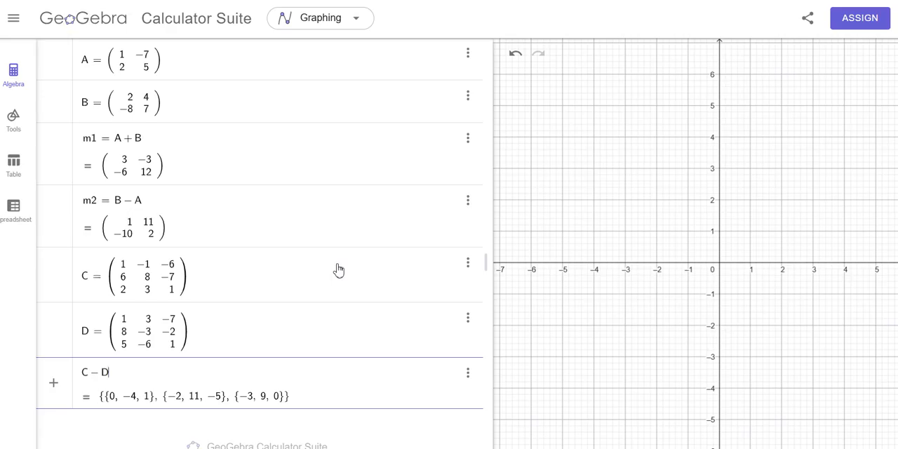
pyautogui.press('Return')
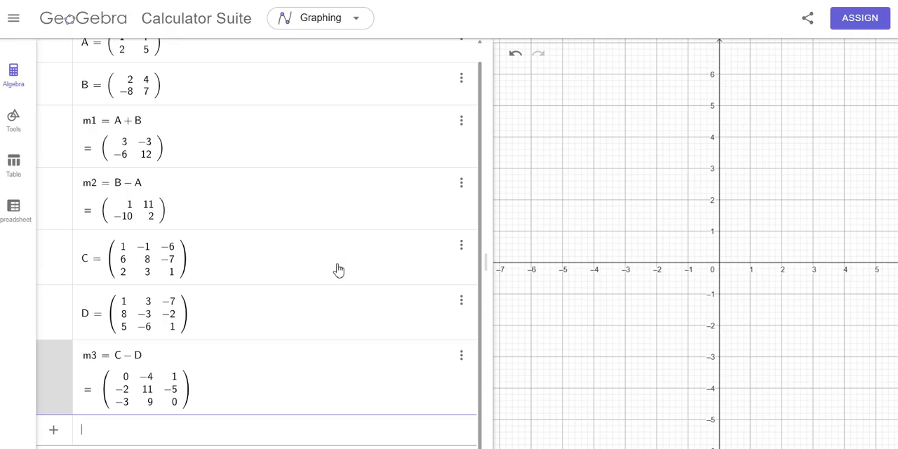
# - Calculate the matrix sum C + D in a new algebra row
pyautogui.write('C + ')
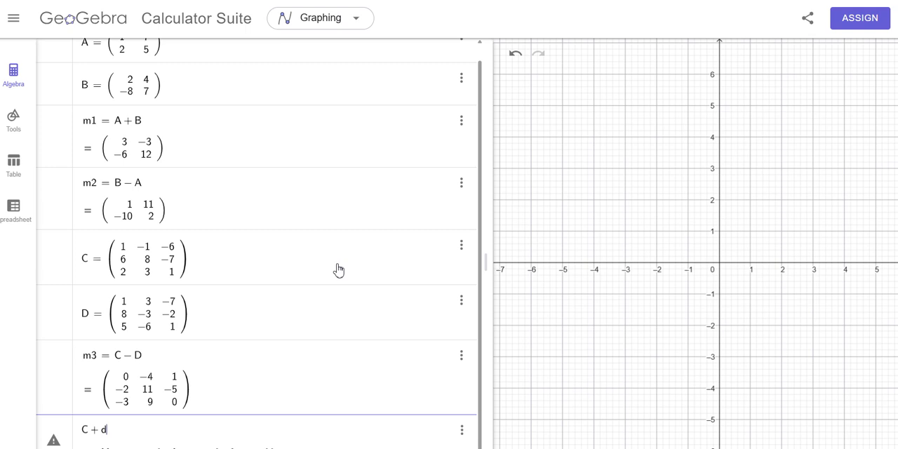
pyautogui.write('D')
pyautogui.press('Return')
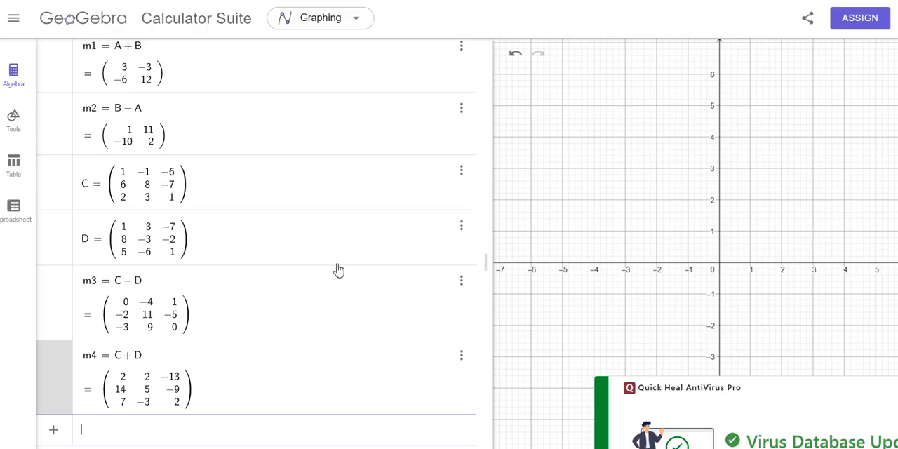
# - Calculate the transpose of matrix A with the Transpose command in a new algebra row
pyautogui.write('Tr')
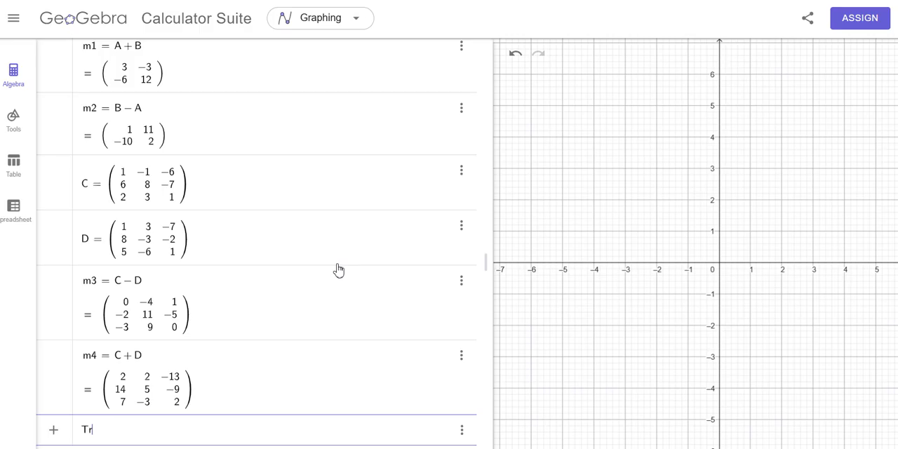
pyautogui.write('an')
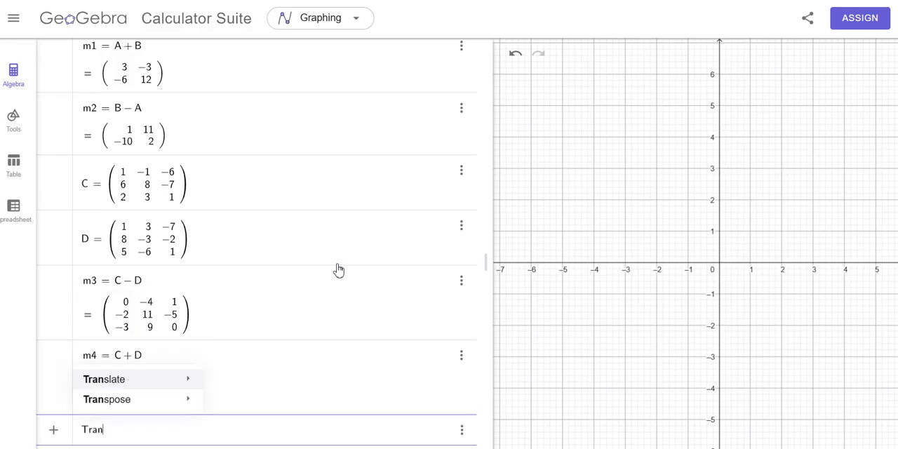
pyautogui.write('spose')
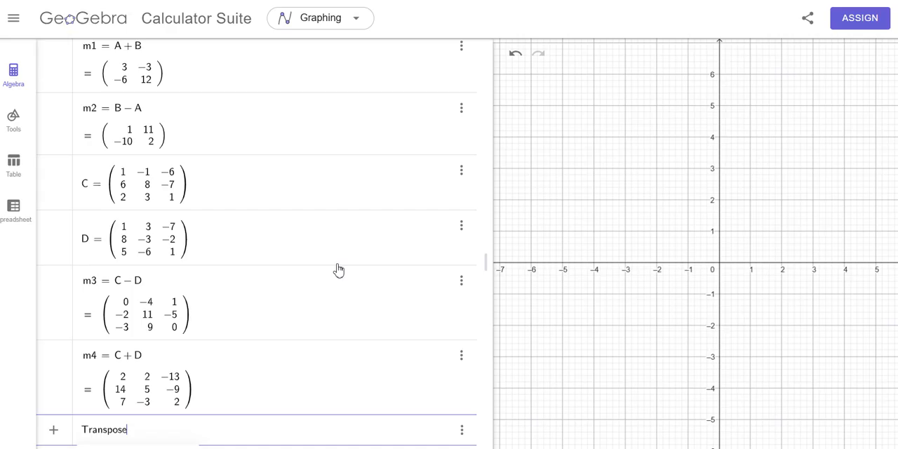
pyautogui.write('(A')
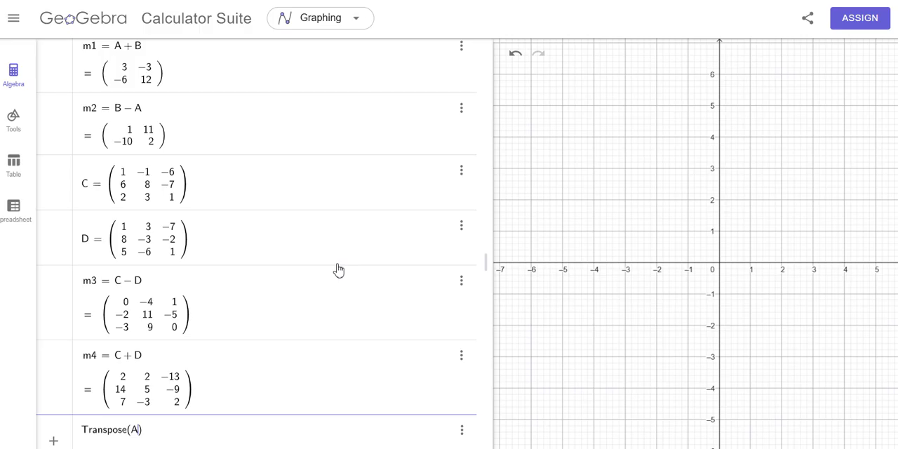
pyautogui.press('Return')
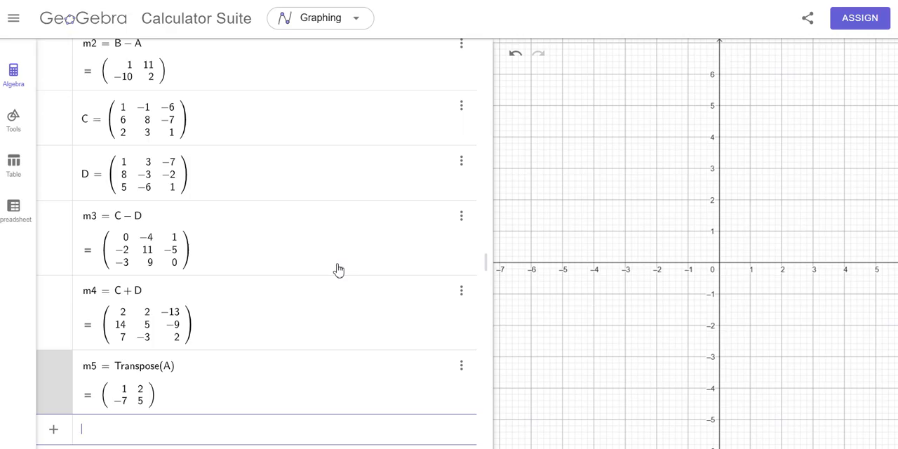
# - Calculate the transpose of matrix D with the Transpose command in a new algebra row
pyautogui.write('Tra')
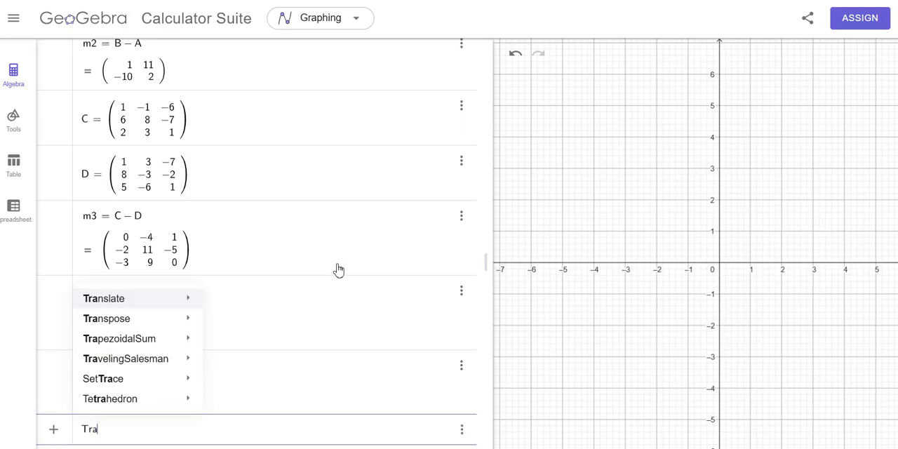
pyautogui.write('nspose')
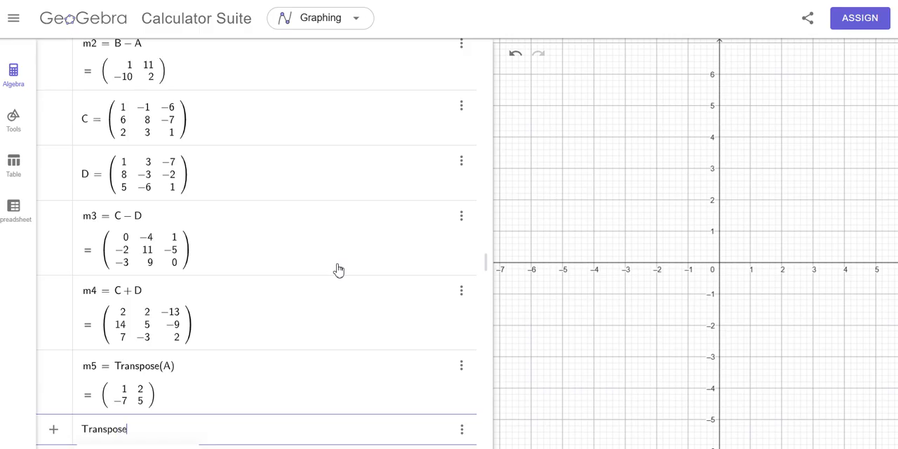
pyautogui.write('(')
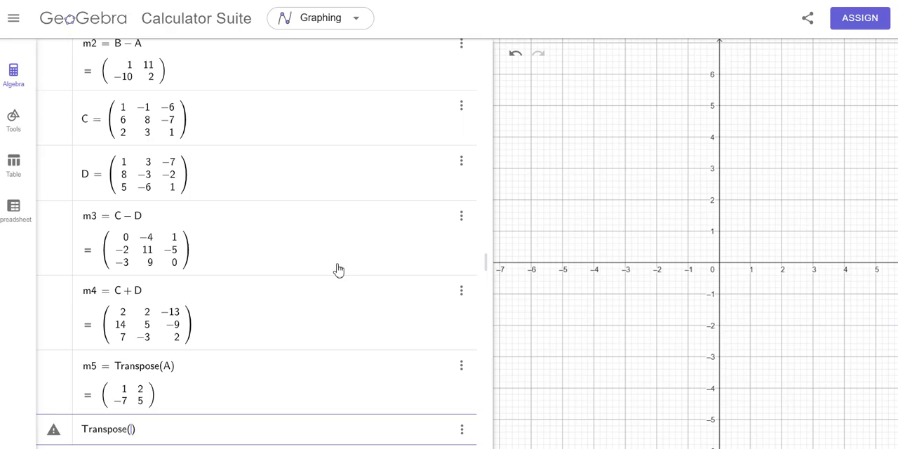
pyautogui.write('D')
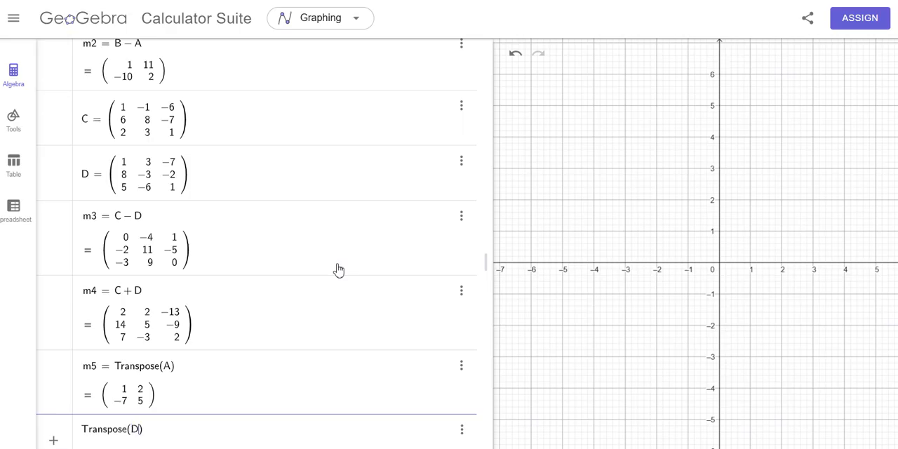
pyautogui.press('Return')
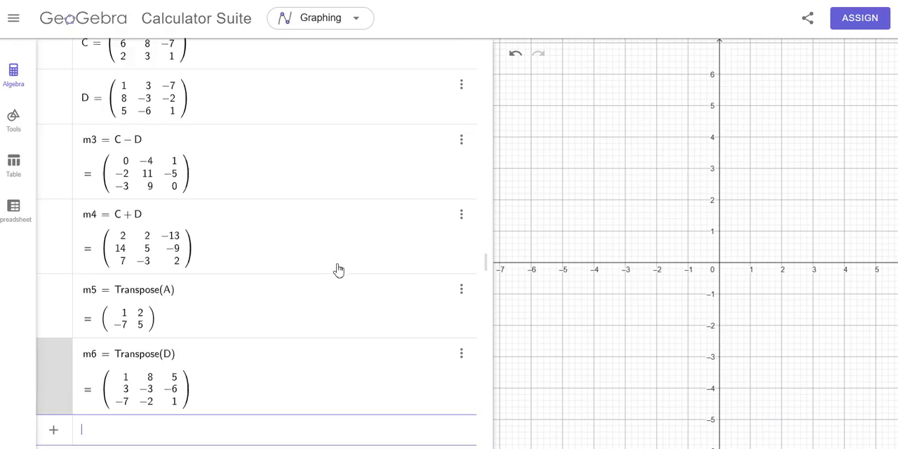